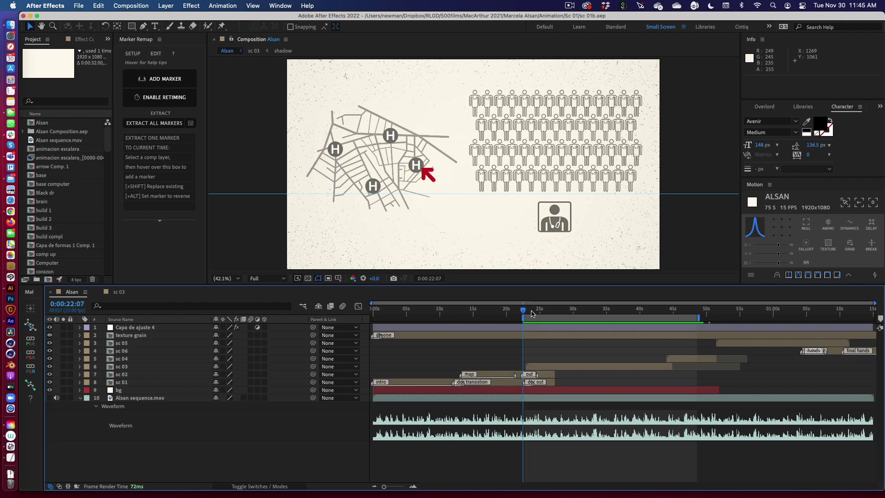
- Preview the Alsan comp, checking the hospital shot and the three men in profile
key("space")
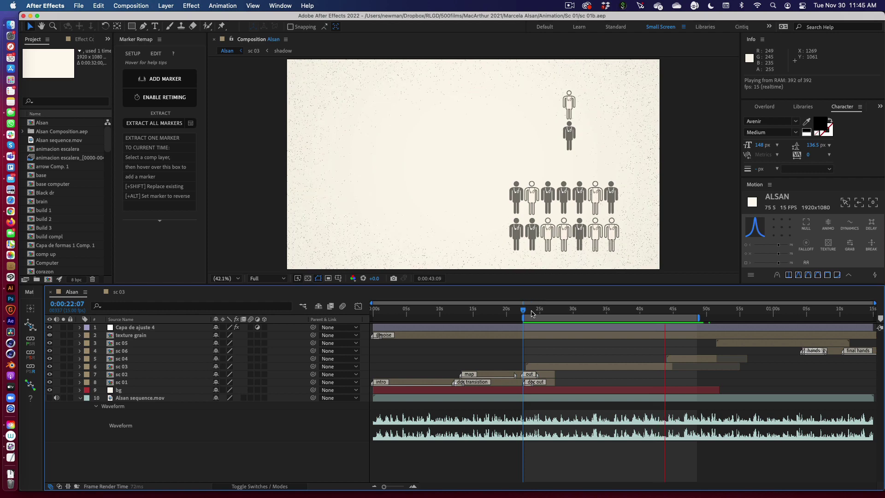
key("space")
left_click_drag(561, 313, 576, 315)
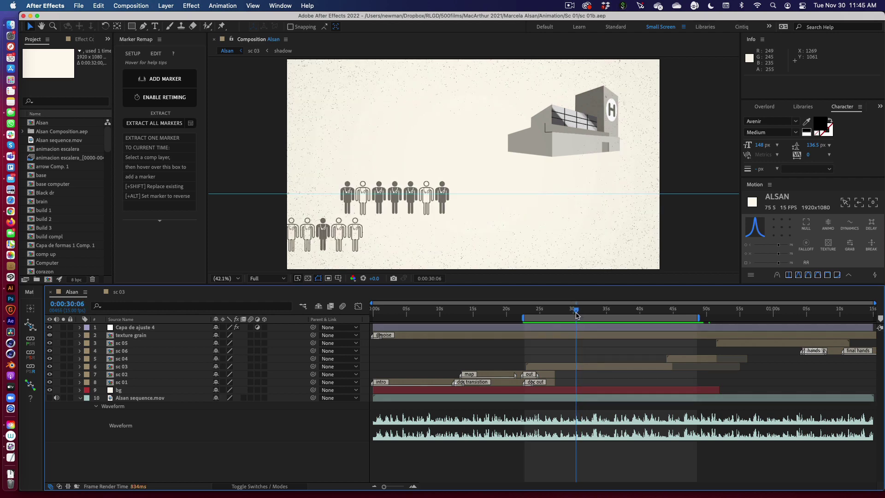
key("space")
key("space")
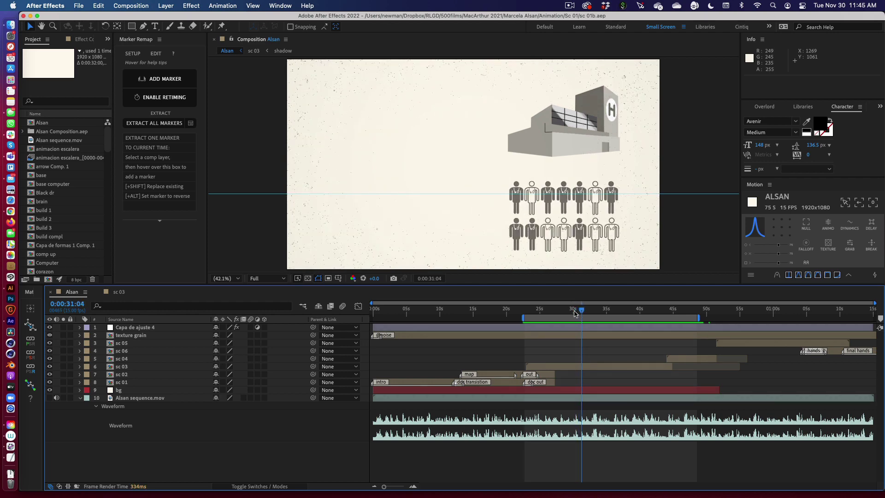
left_click_drag(575, 314, 593, 314)
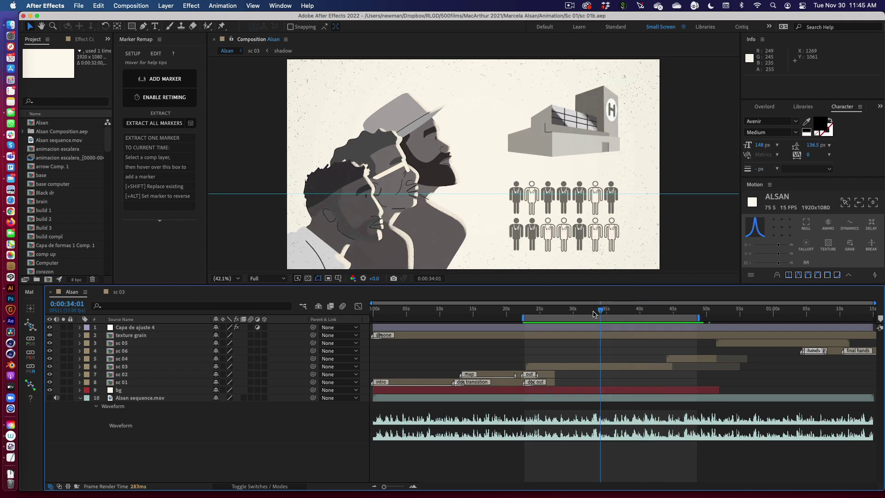
- Open the sc 03 composition and reveal every layer's keyframes from the start
double_click(567, 369)
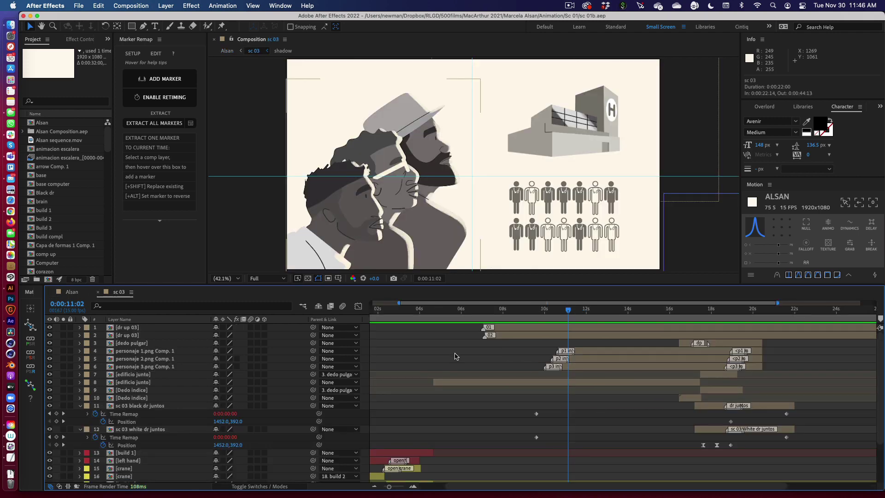
scroll(482, 358, "down", 3)
key("Home")
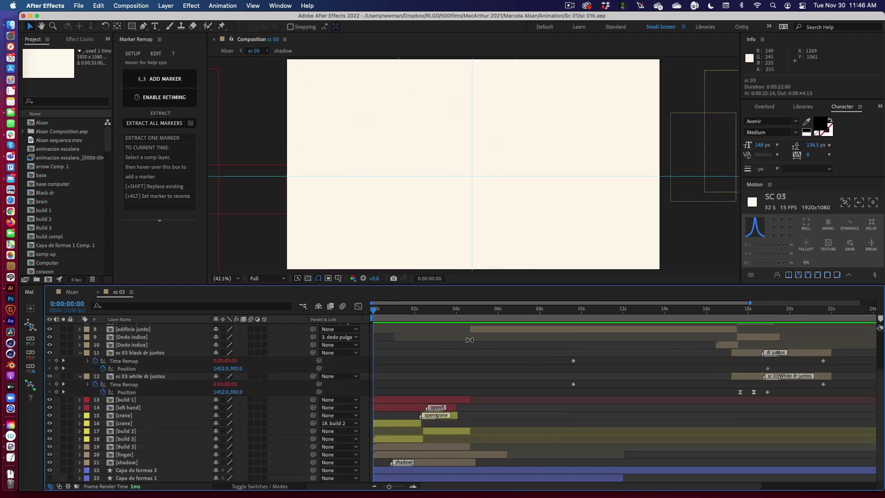
key("super+a")
key("u")
scroll(484, 345, "down", 10)
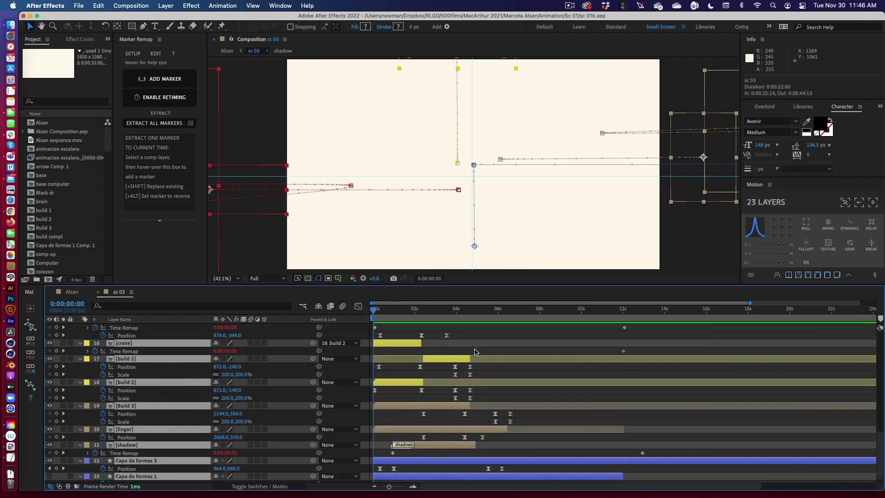
left_click_drag(382, 310, 335, 332)
scroll(549, 331, "up", 10)
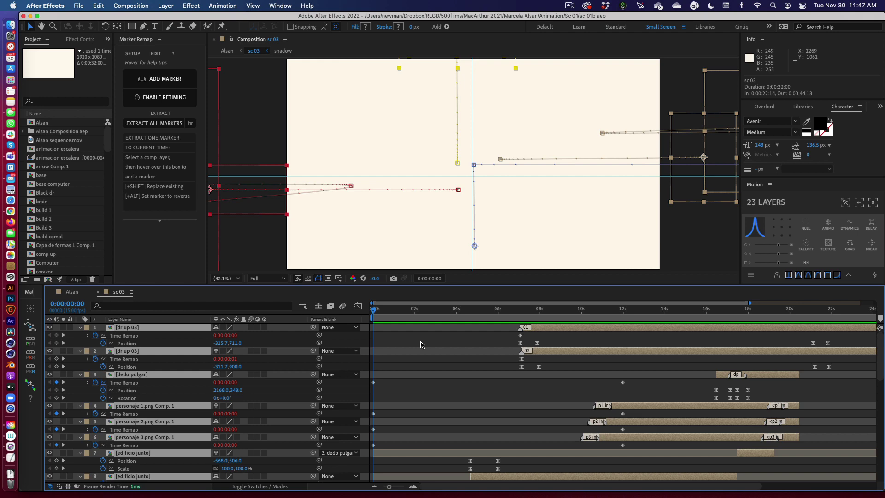
- Collapse the keyframes, preview the crane and building opening, and check the marker scripts
key("u")
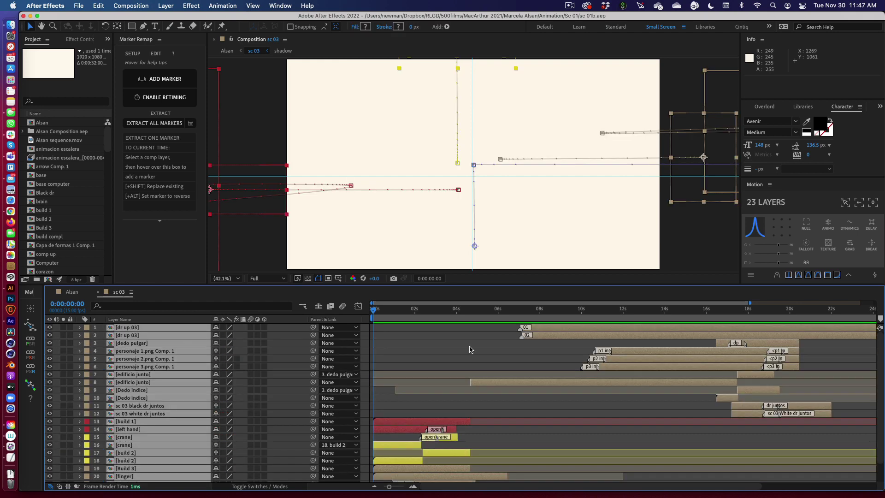
left_click(469, 349)
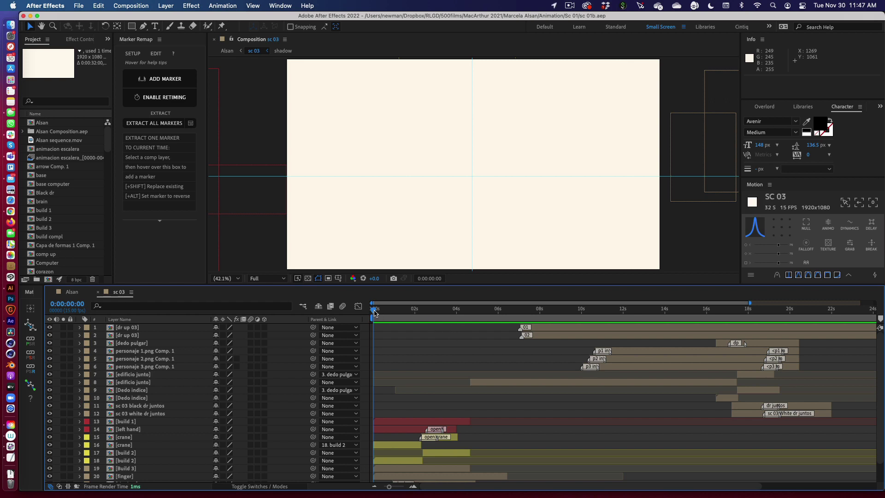
left_click_drag(374, 312, 480, 314)
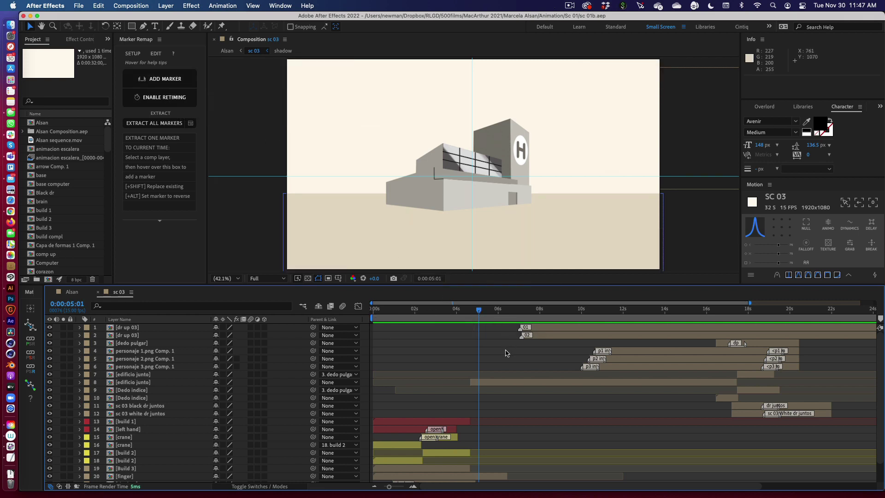
left_click(11, 25)
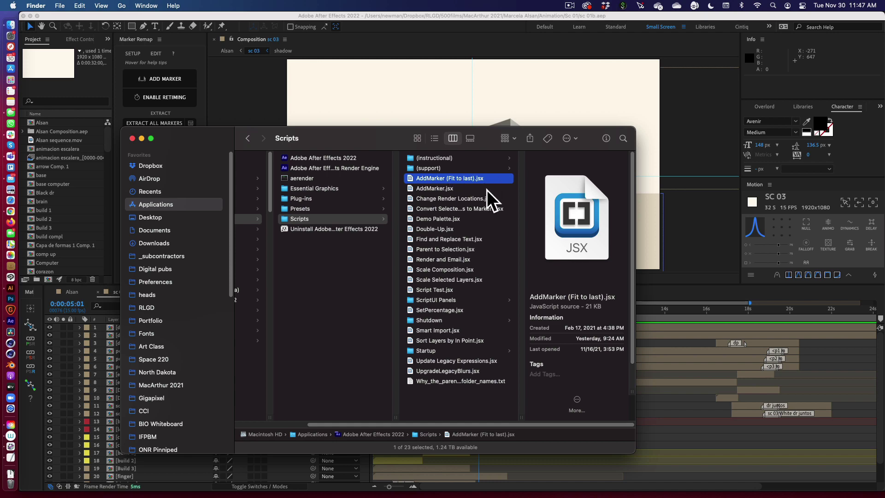
left_click(261, 110)
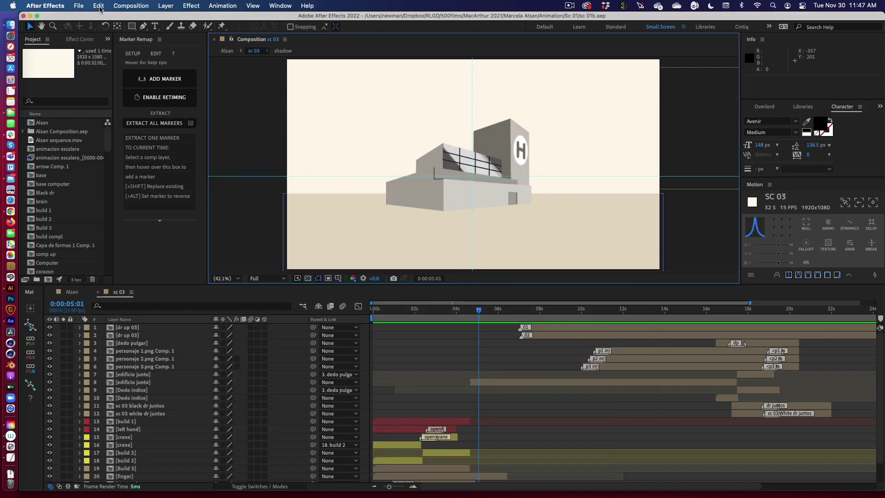
left_click(99, 6)
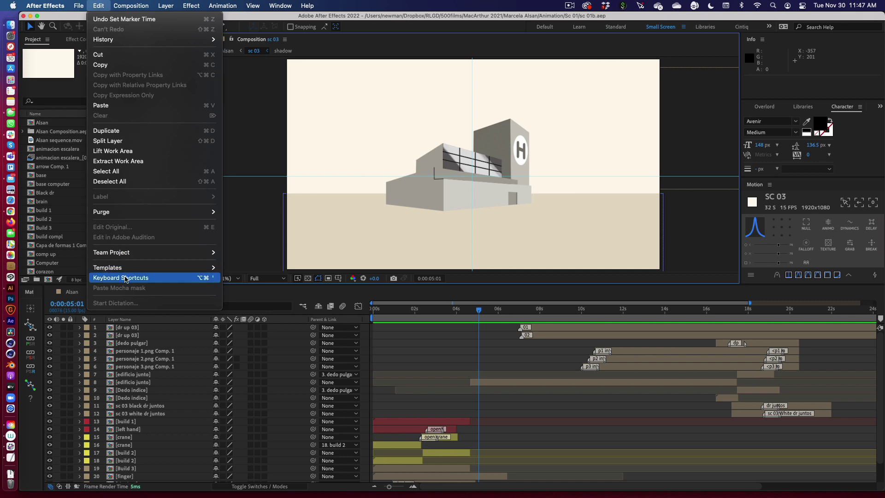
left_click(123, 277)
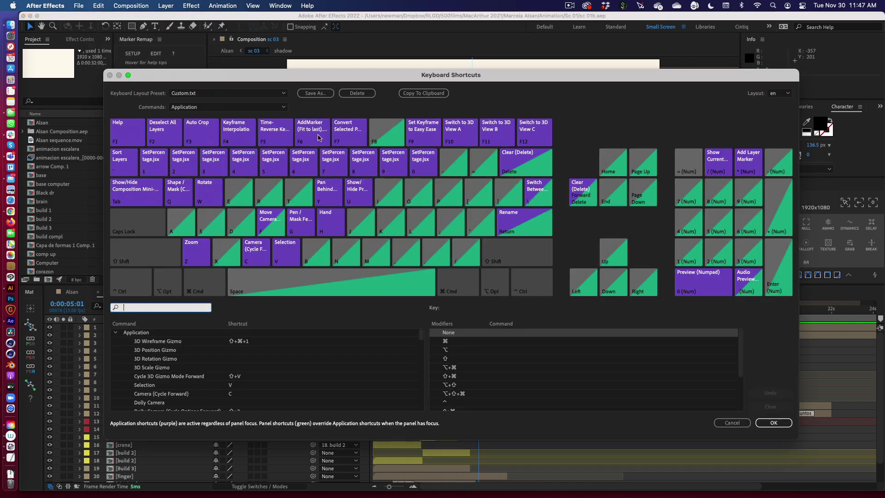
left_click(312, 135)
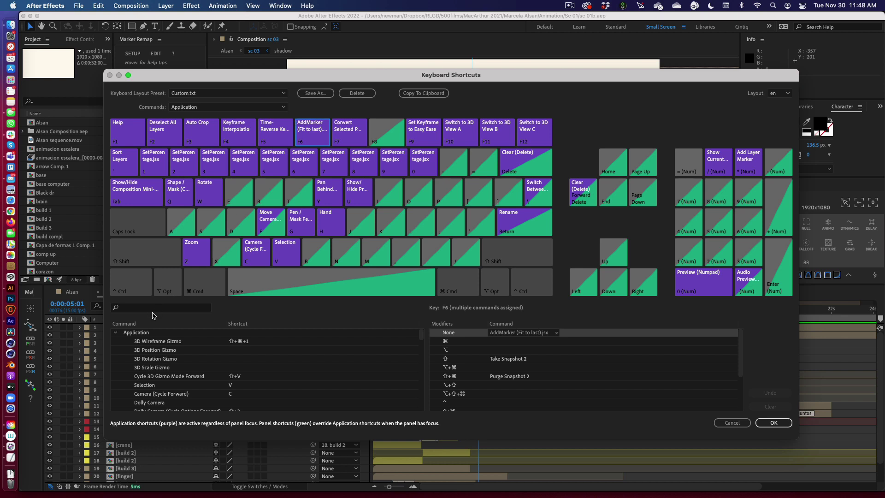
left_click(149, 309)
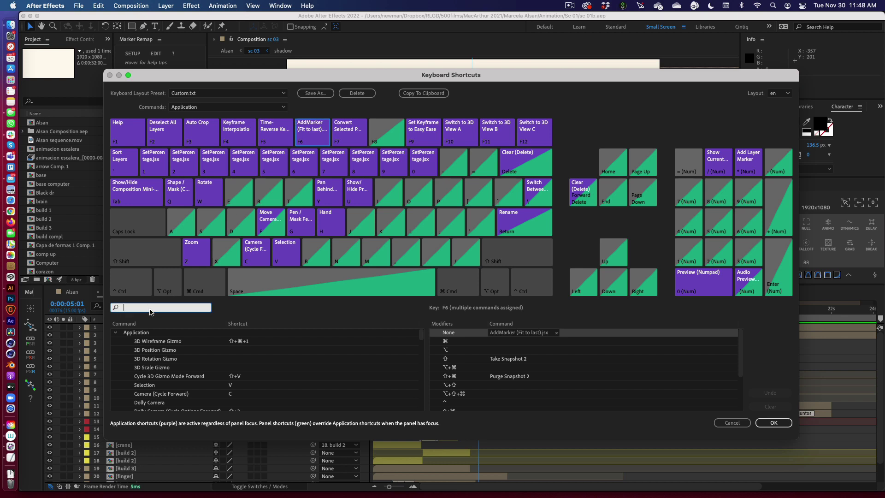
type("add")
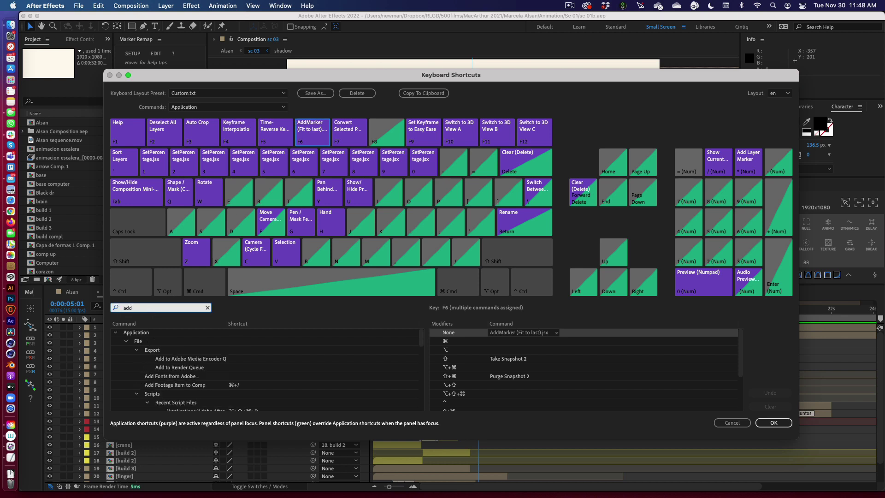
type("marker")
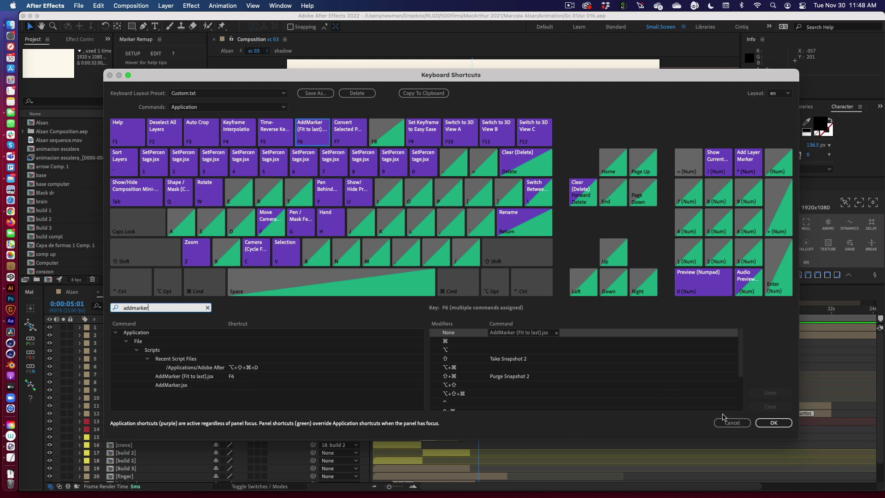
left_click(734, 424)
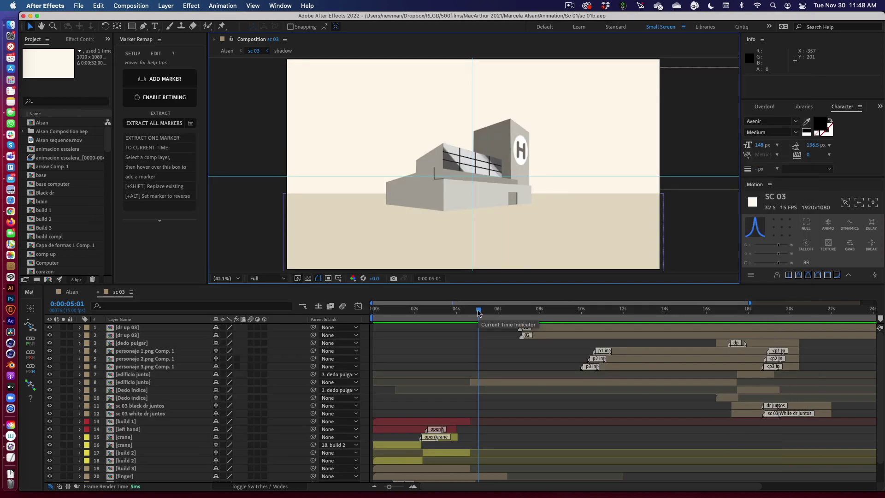
- Add a 'building' comp marker ending at the current time with AddMarker (Fit to last).jsx
key("F6")
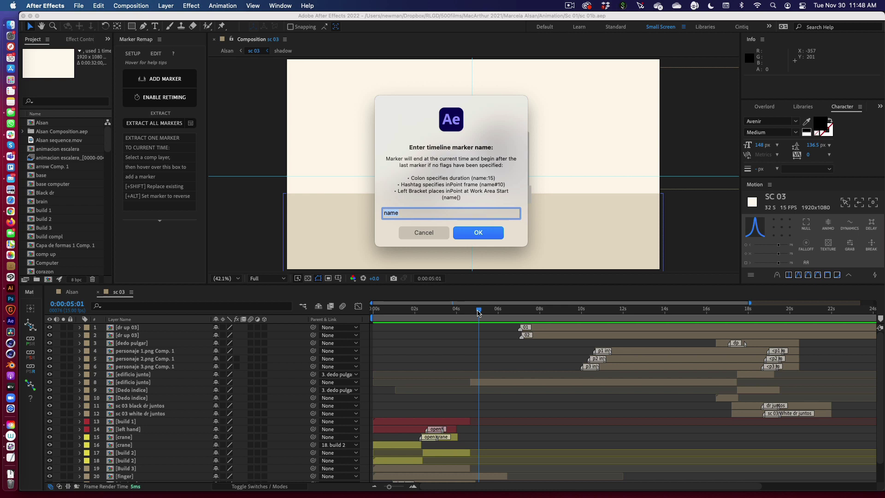
type("building")
key("Return")
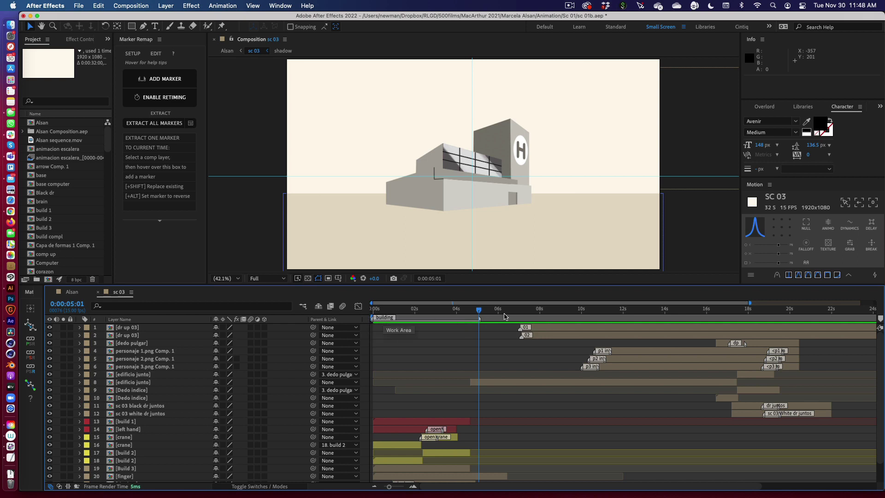
- Start the sc 03 work area at 0:00:05:08, then scrub ahead toward 0:00:07:14
left_click_drag(481, 310, 488, 314)
key("super+a")
key("u")
scroll(506, 369, "down", 5)
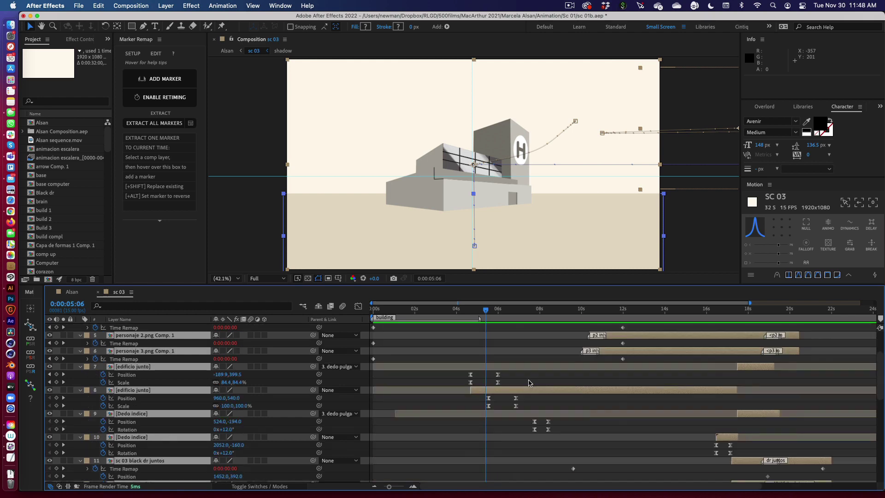
key("Page_Down")
key("Page_Down")
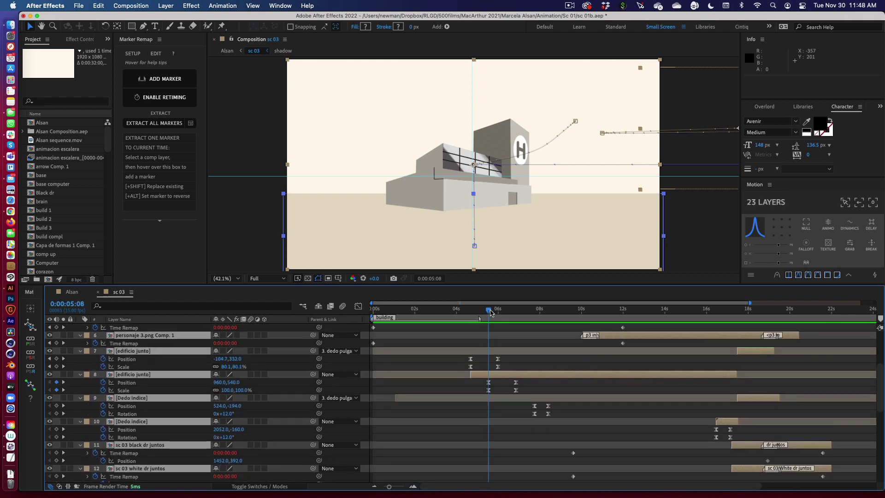
scroll(509, 378, "up", 5)
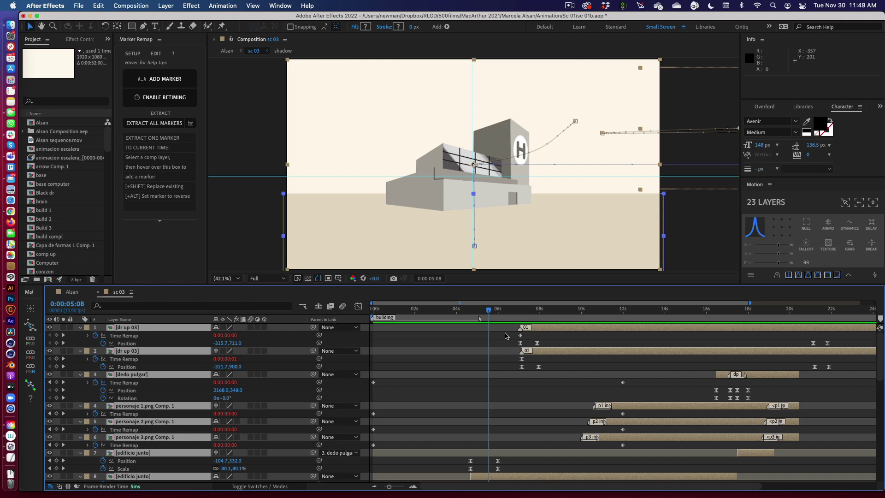
key("b")
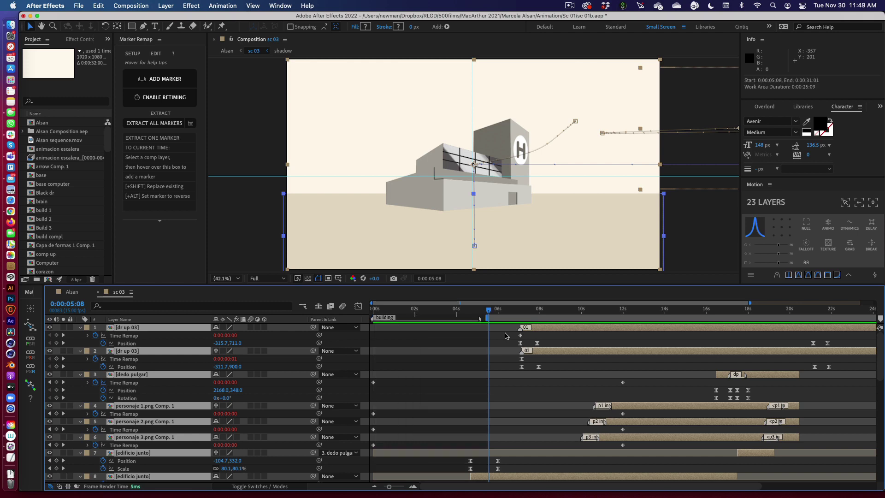
left_click(493, 327)
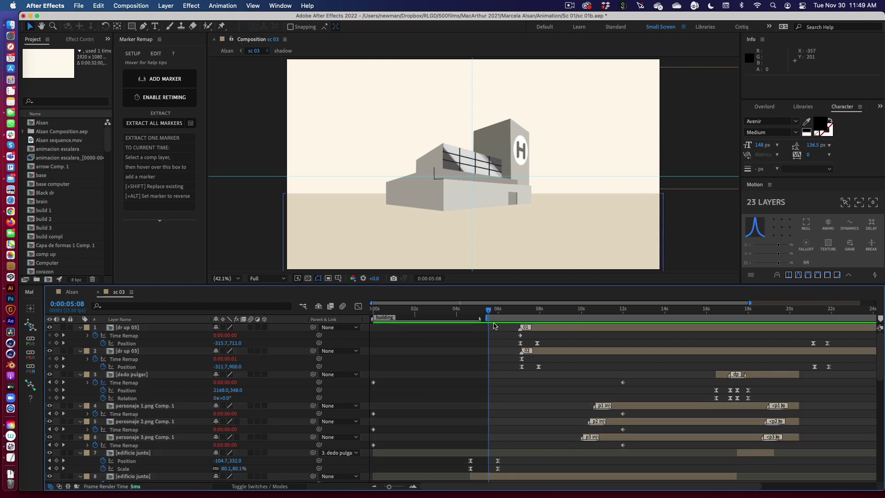
left_click_drag(491, 312, 541, 317)
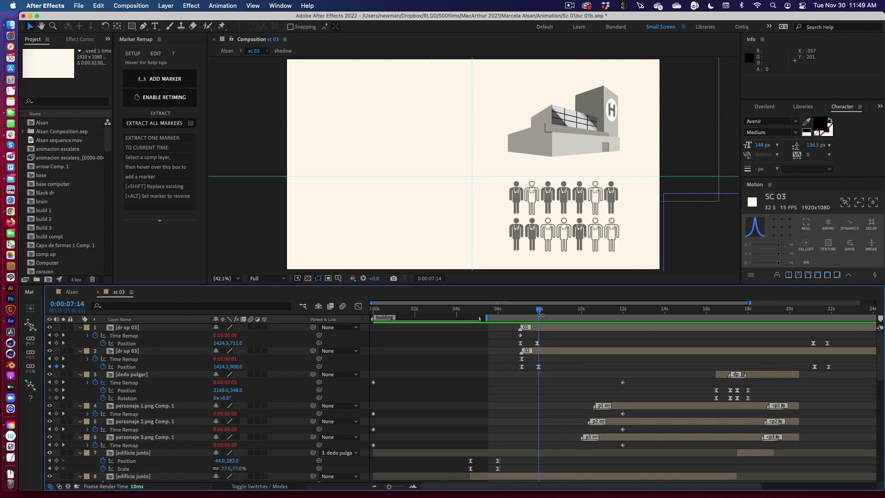
- Add a 'doctors[' comp marker after 'building' using Marker Remap's Add Marker
left_click(554, 351)
key("ctrl+alt+m")
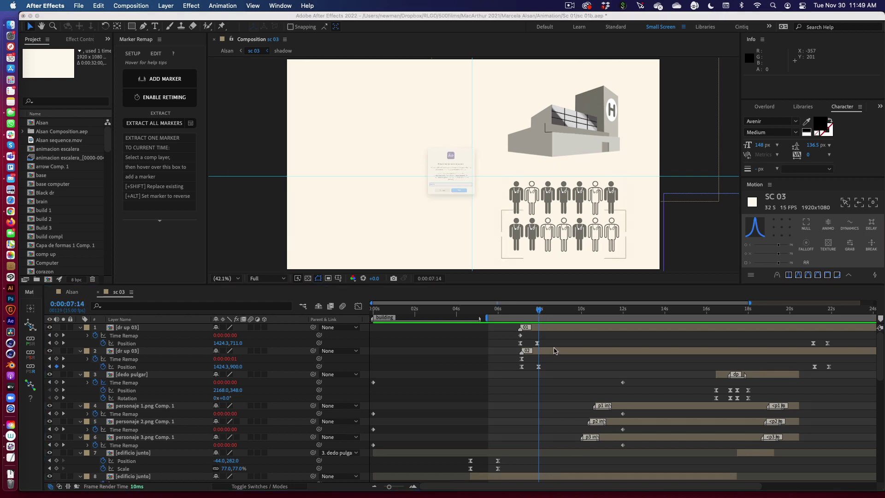
type("doctors")
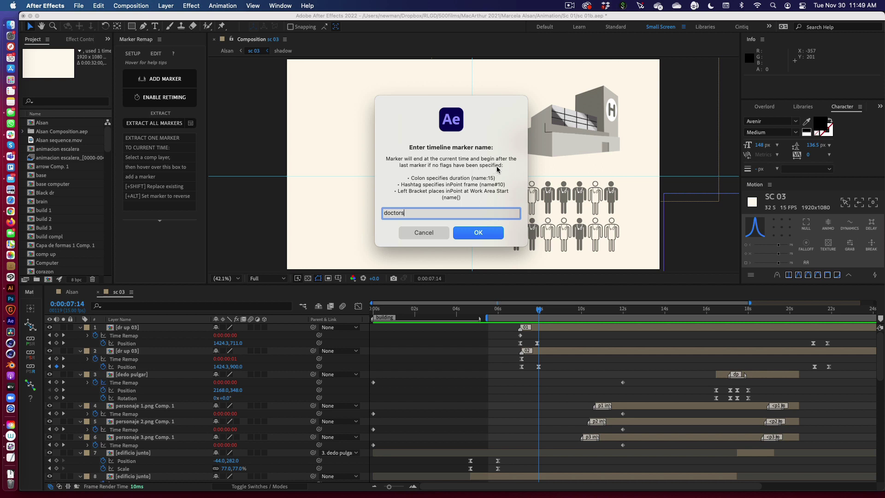
left_click_drag(398, 192, 468, 198)
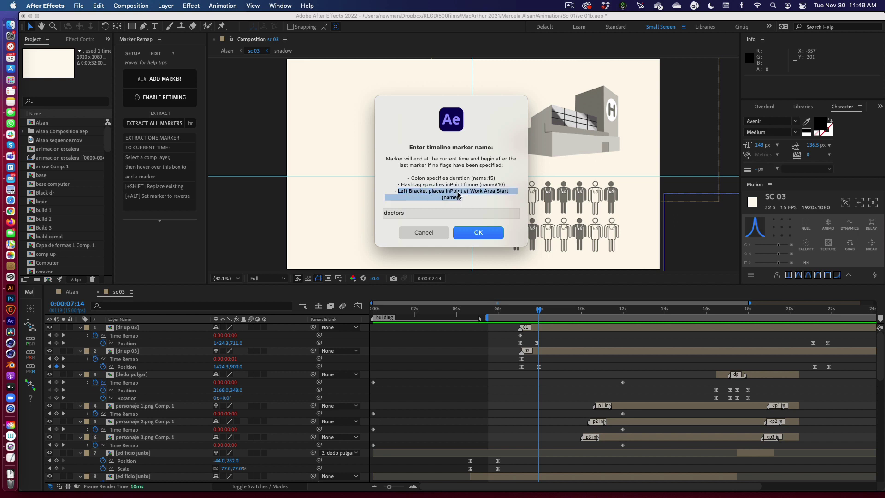
left_click(449, 208)
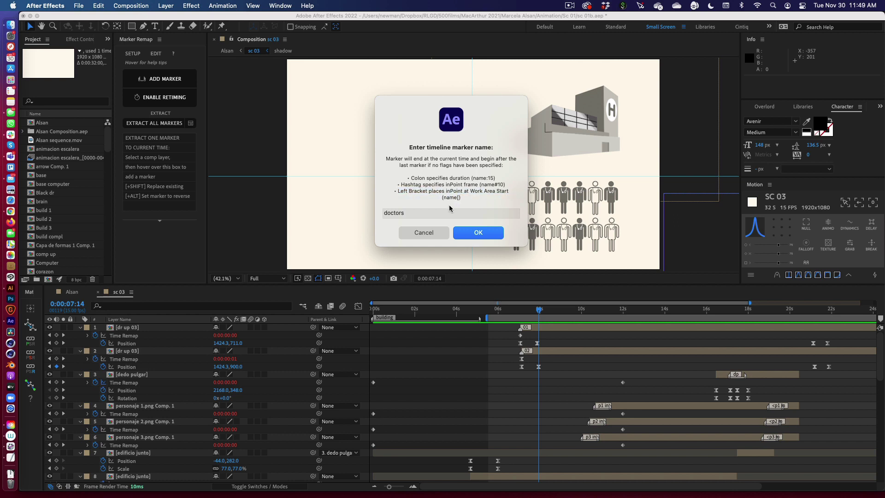
left_click(419, 214)
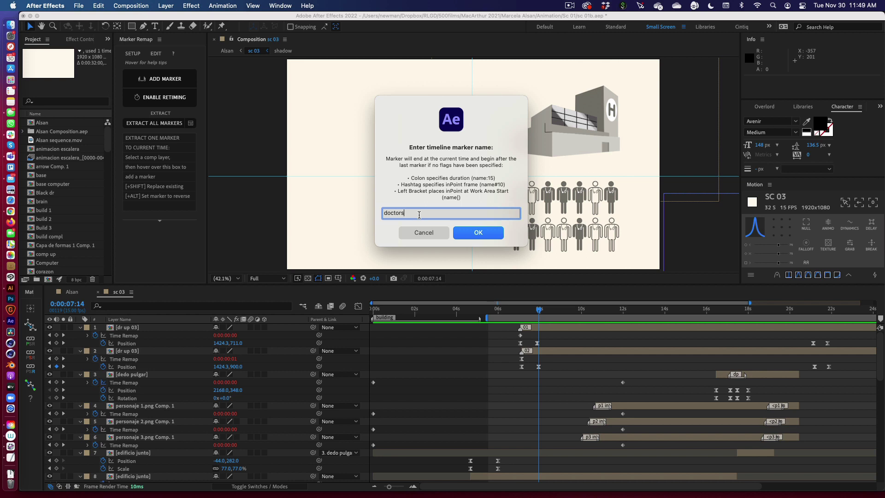
type("[")
left_click(473, 232)
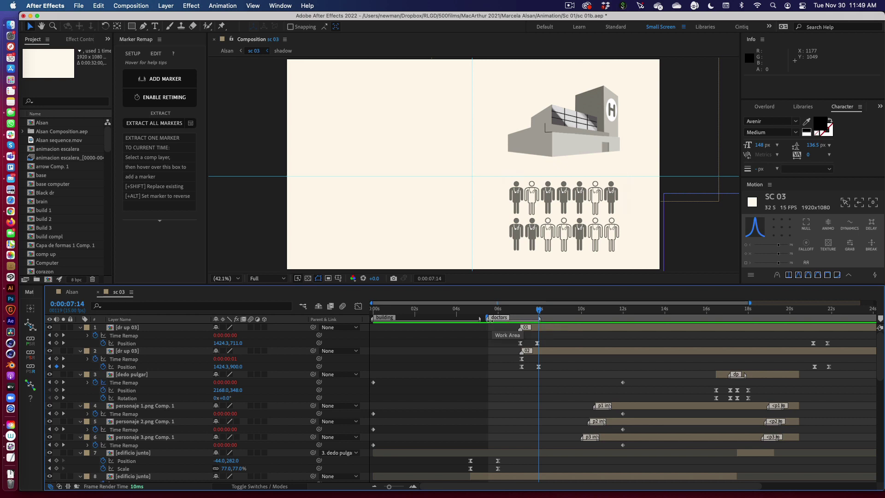
- Start the work area at 0:00:10:01 and add a 'men[' comp marker there
left_click_drag(542, 312, 609, 315)
key("b")
key("ctrl+alt+m")
type("men")
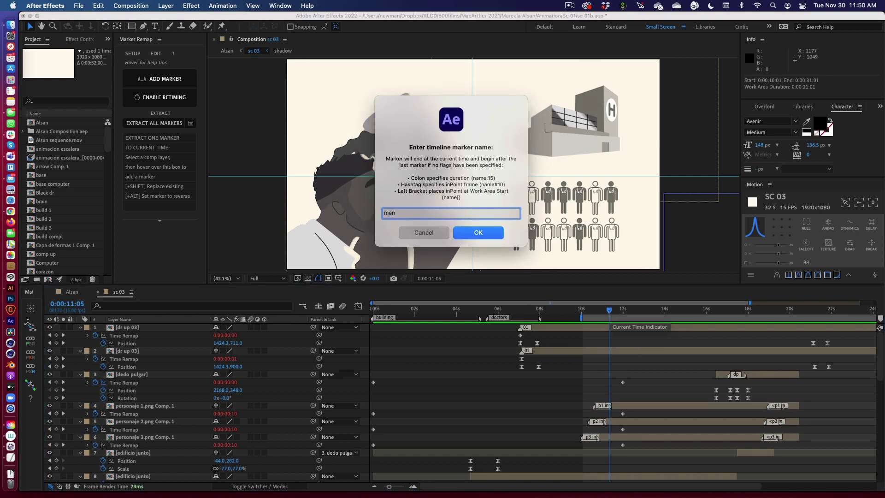
key("Return")
key("space")
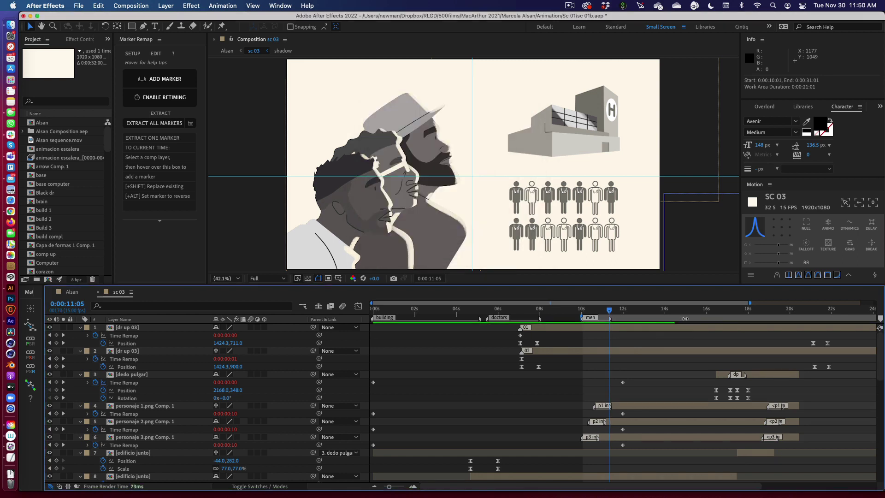
- Start the work area at 0:00:16:07 and add a 'popup[' marker ending at 0:00:18:04
left_click_drag(666, 313, 756, 316)
key("b")
scroll(774, 364, "down", 6)
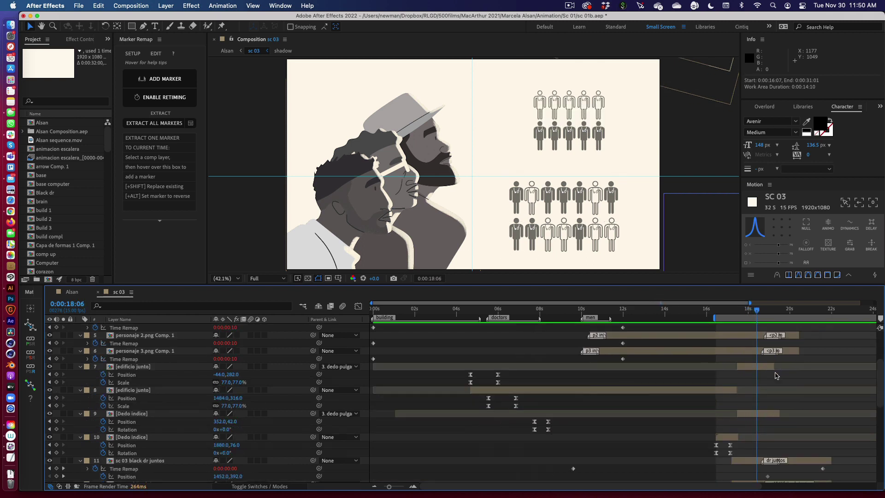
left_click(755, 314)
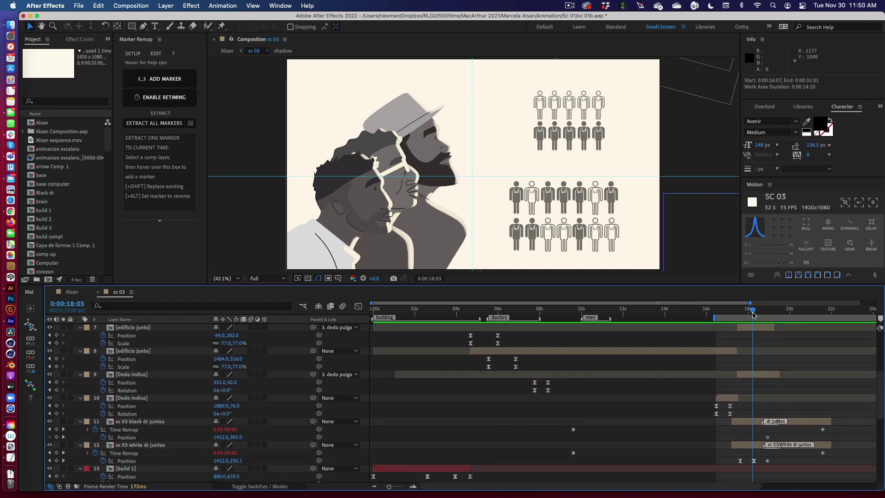
scroll(778, 374, "up", 6)
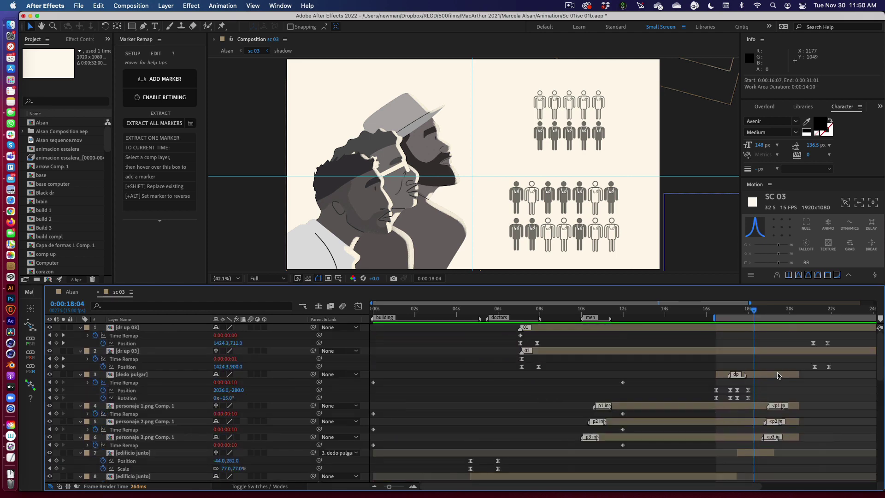
key("ctrl+shift+m")
type("popup[")
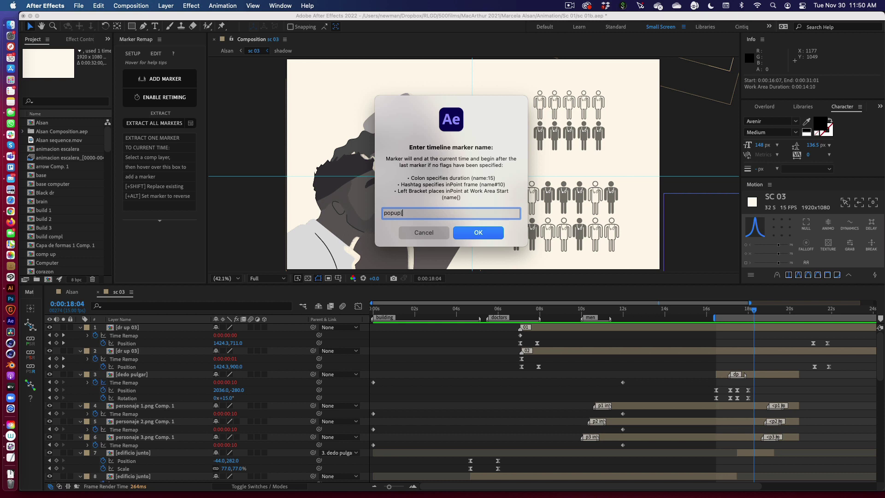
key("Return")
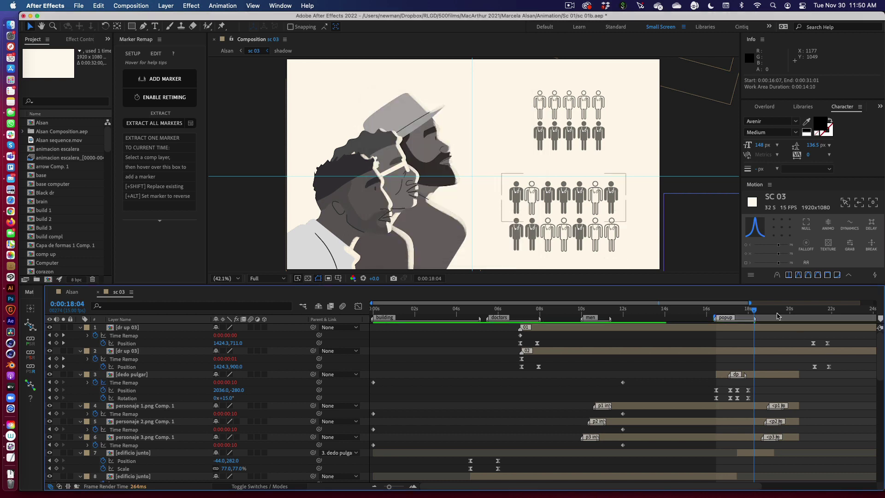
left_click(759, 312)
- Start the sc 03 work area at 0:00:18:11
left_click_drag(761, 313, 759, 313)
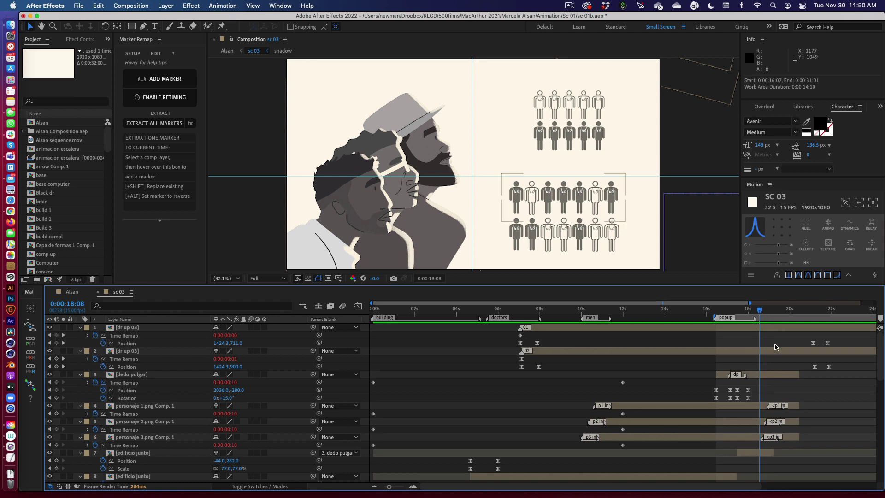
left_click(764, 313)
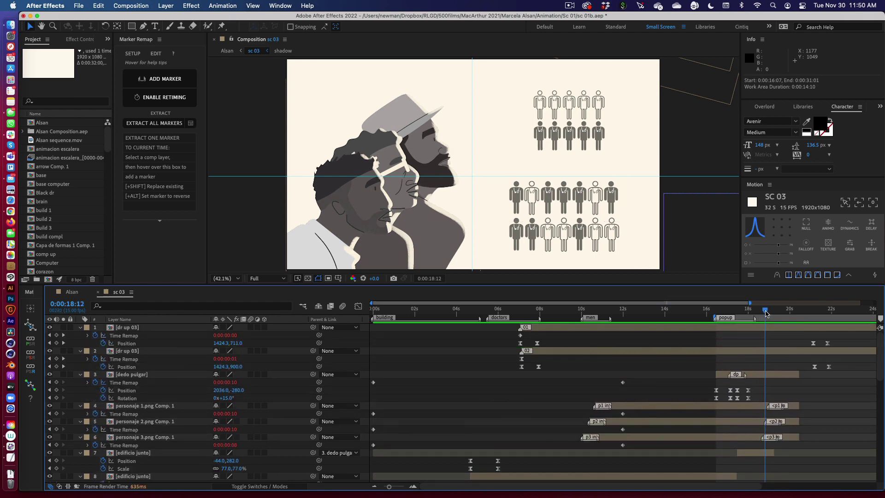
left_click_drag(764, 313, 762, 312)
scroll(779, 350, "down", 10)
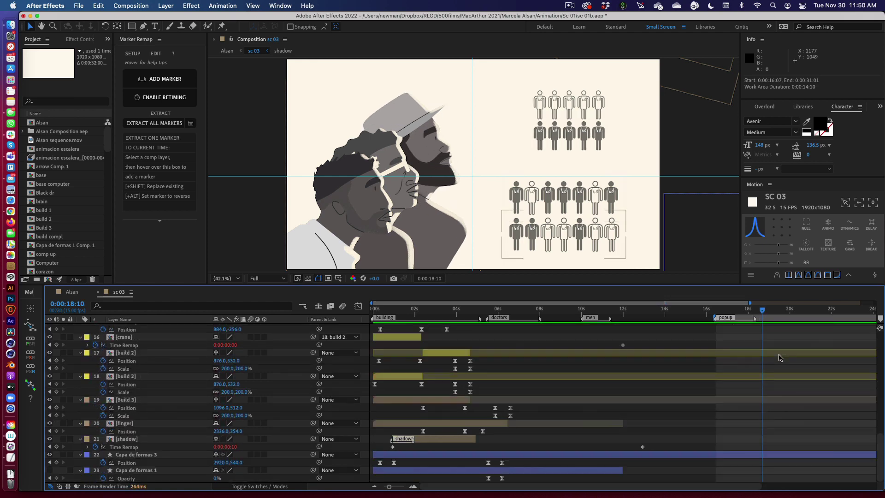
scroll(777, 337, "up", 3)
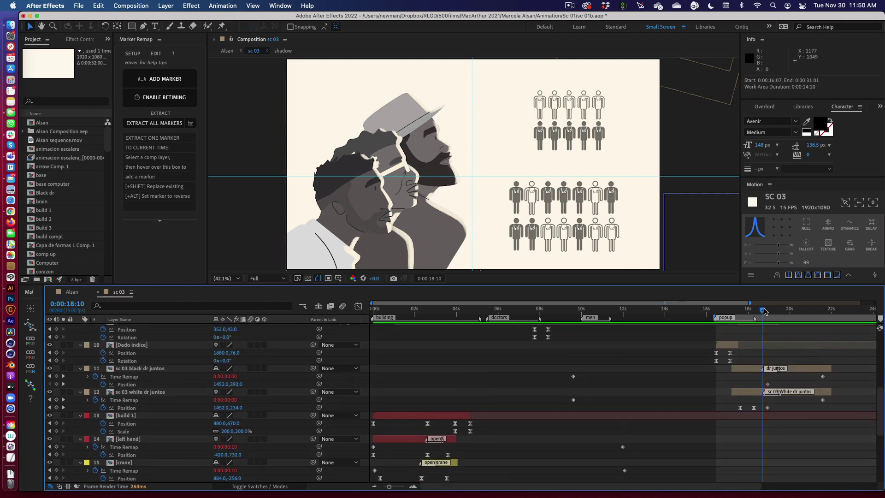
left_click(764, 311)
scroll(778, 387, "down", 8)
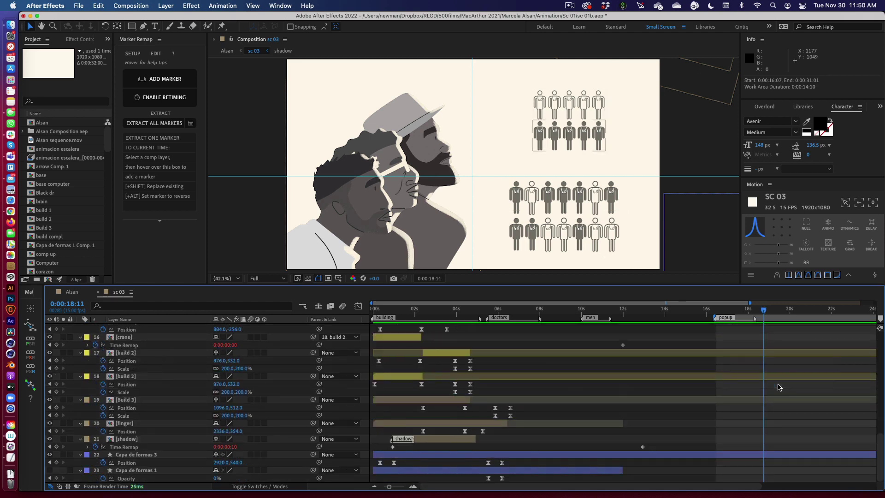
scroll(778, 387, "up", 15)
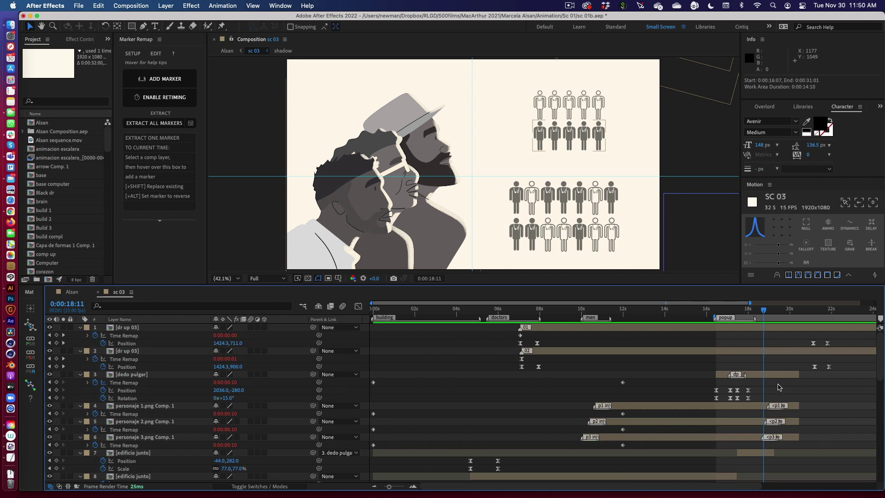
key("b")
- Add a 'together[' comp marker ending near 0:00:19:10
left_click_drag(766, 312, 786, 315)
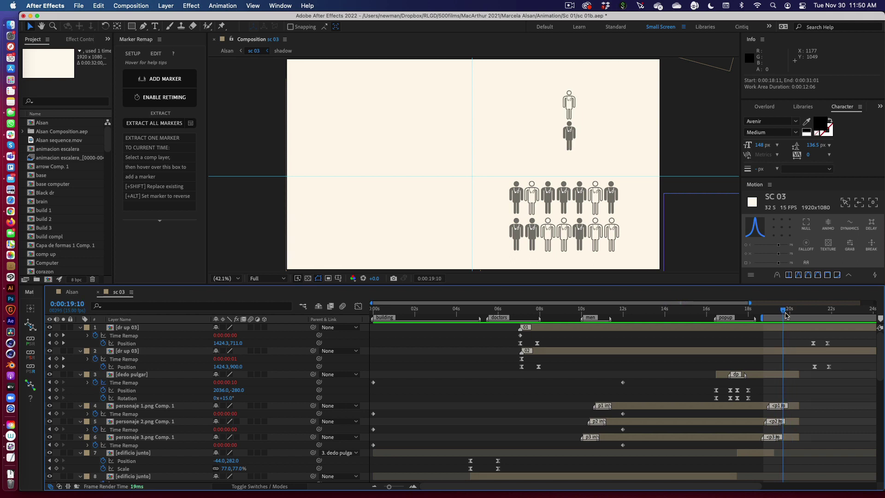
key("ctrl+shift+m")
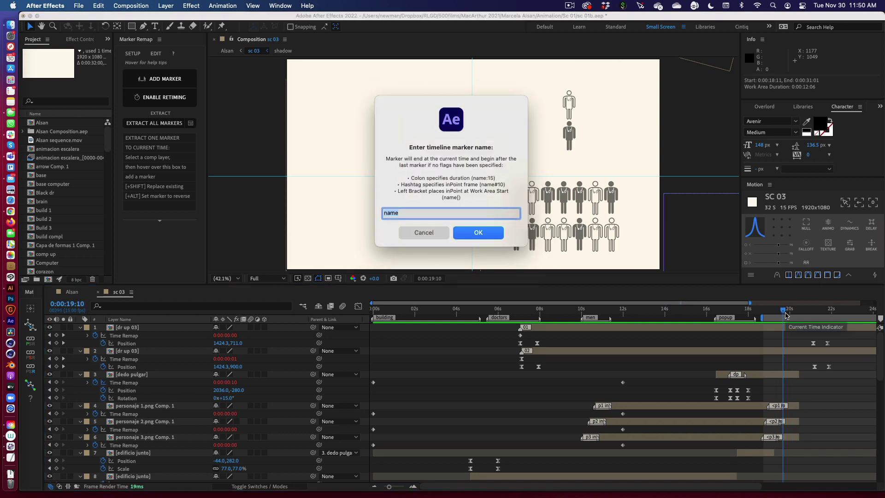
type("together")
key("Return")
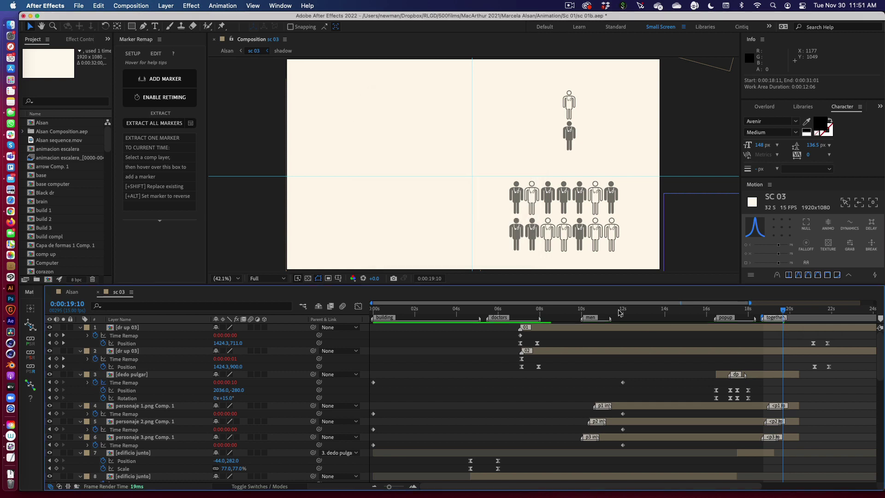
left_click(402, 312)
- In the Alsan comp, go to the sc 03 layer's in point and run Extract All Markers
left_click_drag(380, 313, 450, 315)
left_click(71, 291)
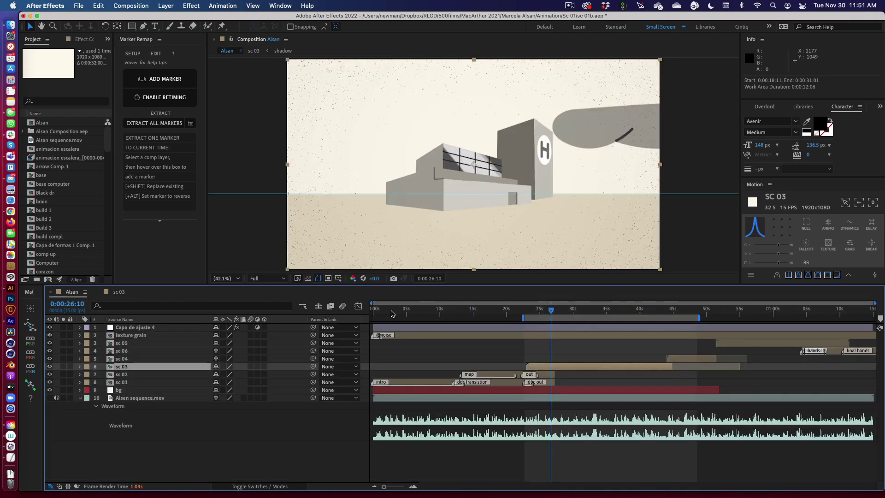
left_click(538, 309)
key("i")
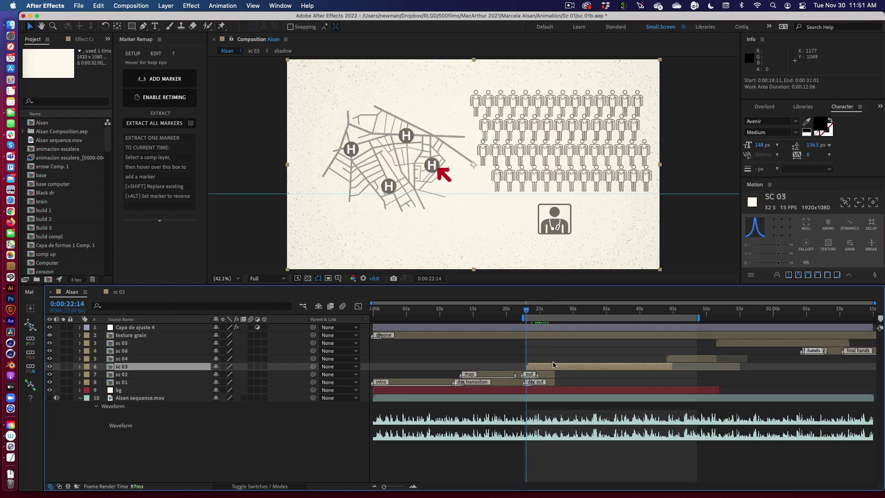
left_click(161, 124)
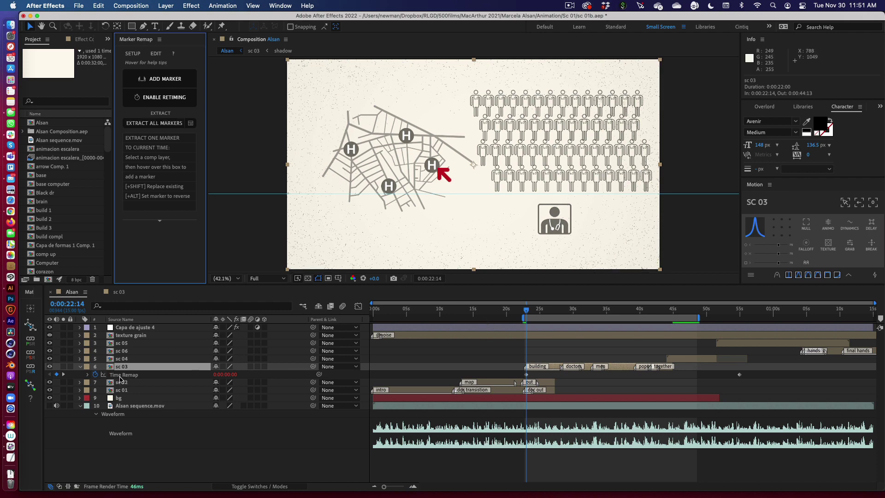
- Collapse Time Remap, preview, and move the men layer marker later to 0:00:35:05
left_click(81, 366)
scroll(652, 369, "up", 3)
scroll(652, 370, "left", 5)
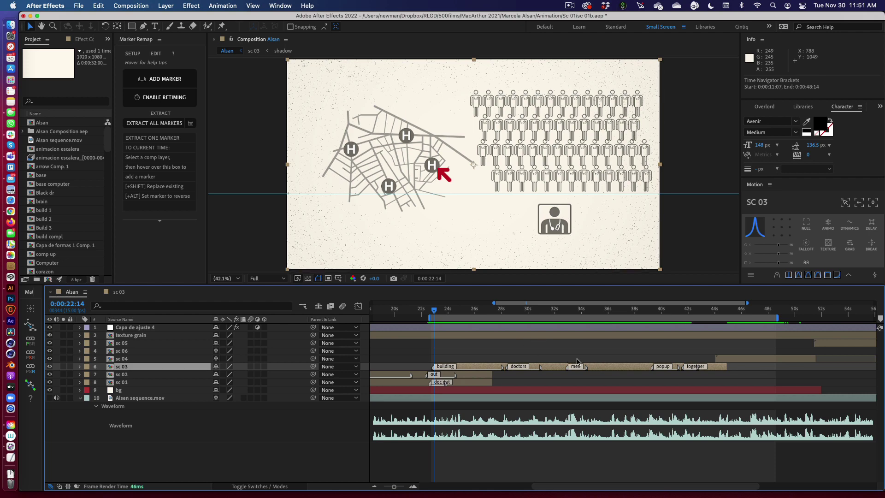
key("space")
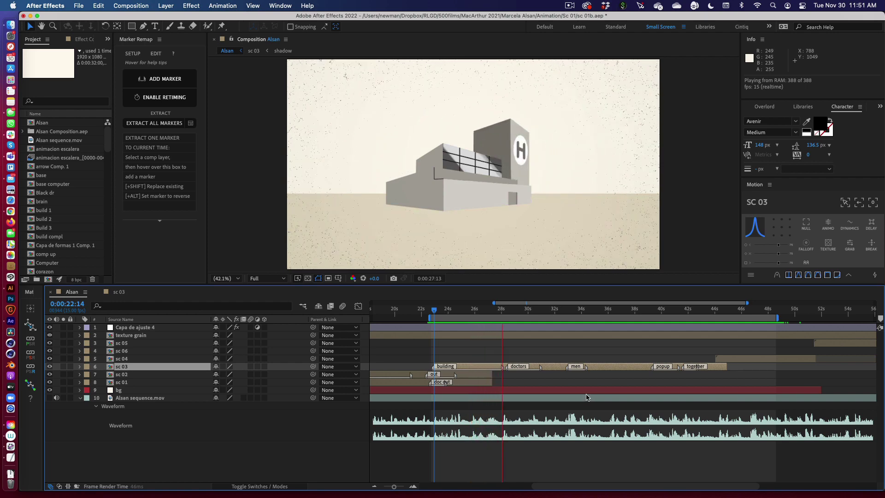
left_click_drag(567, 366, 599, 367)
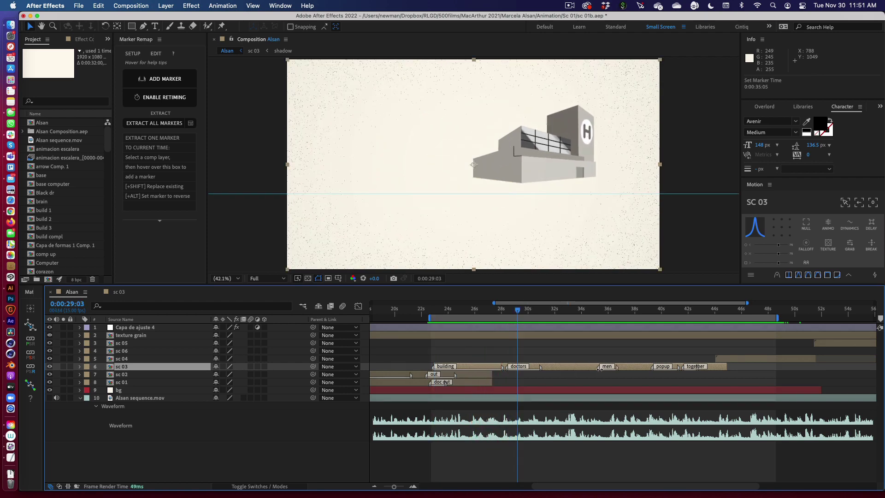
key("space")
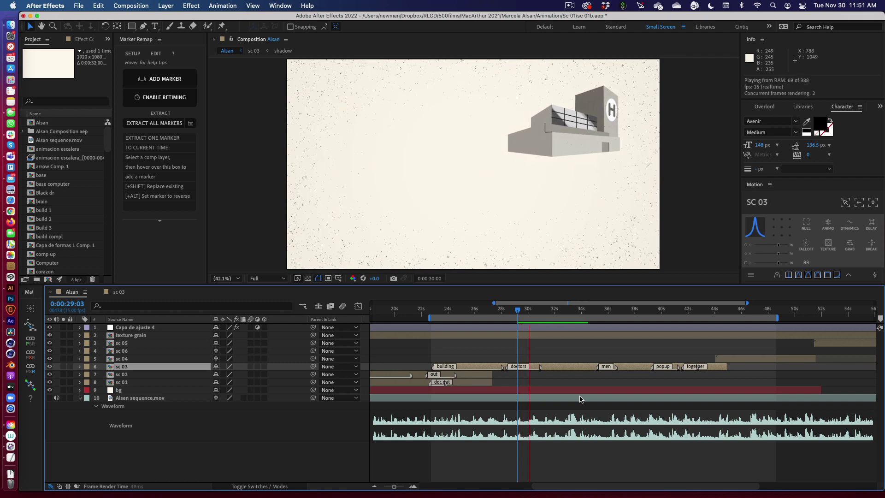
- Move the doctors layer marker to 0:00:30:04, checking the timing with a preview
left_click_drag(510, 368, 543, 368)
left_click(503, 310)
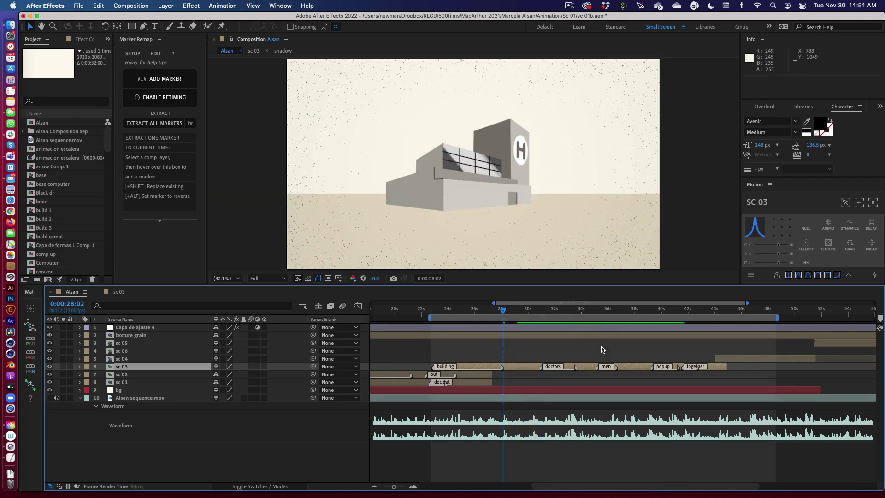
key("space")
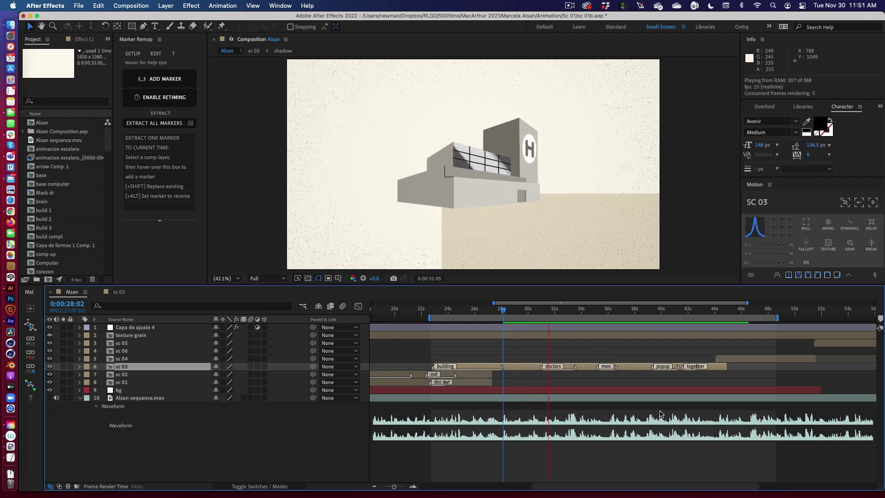
key("space")
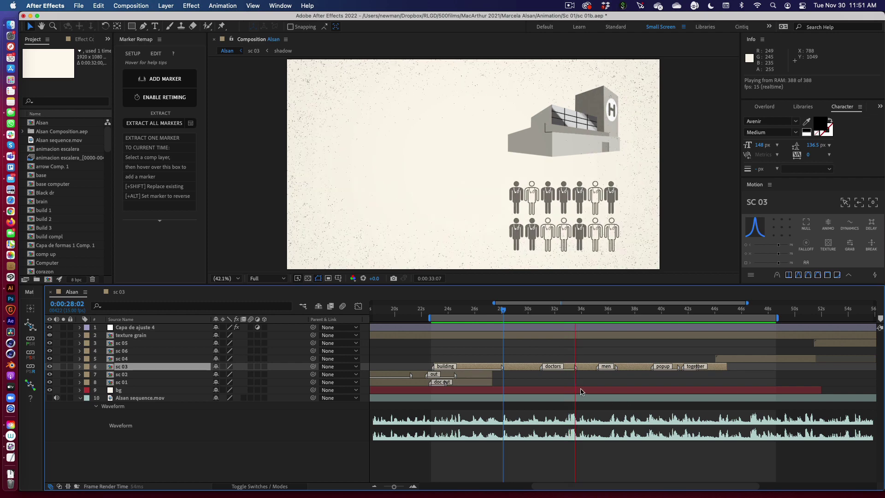
left_click_drag(545, 371, 534, 372)
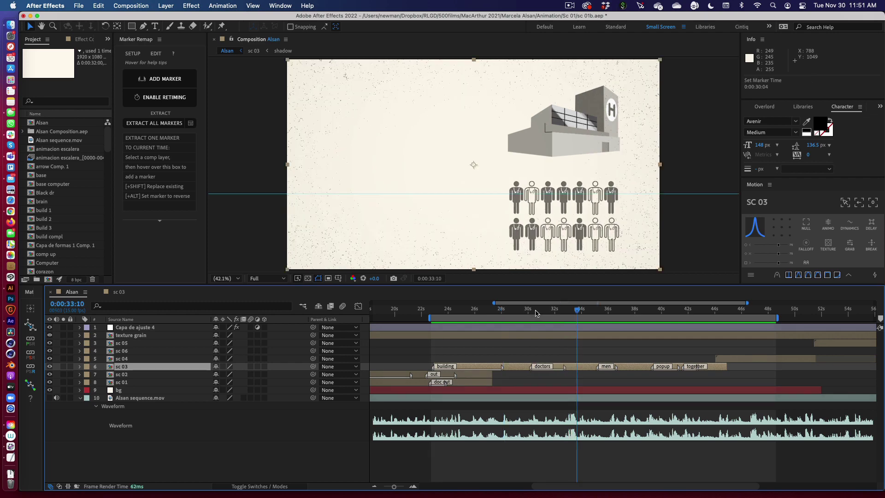
mouse_move(536, 313)
left_mouse_down()
mouse_move(560, 312)
mouse_move(526, 312)
left_mouse_up()
- Preview the Alsan comp from the sc 03 start to check the retimed sections
key("space")
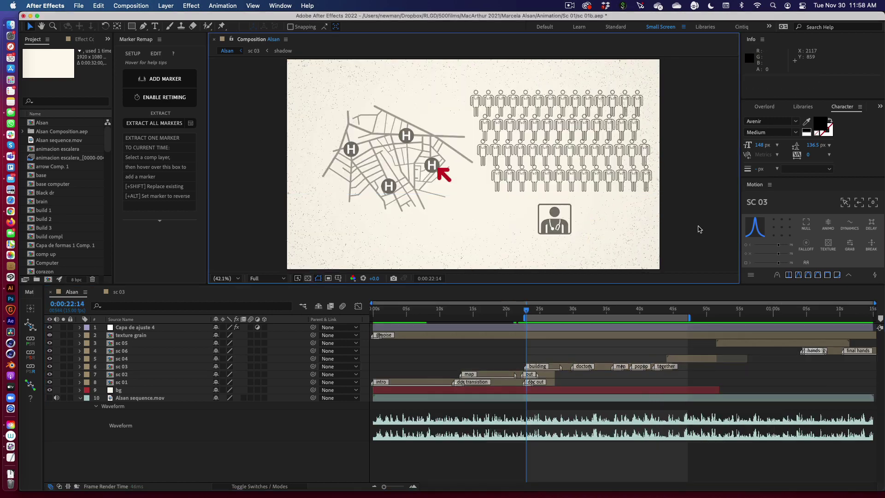
key("space")
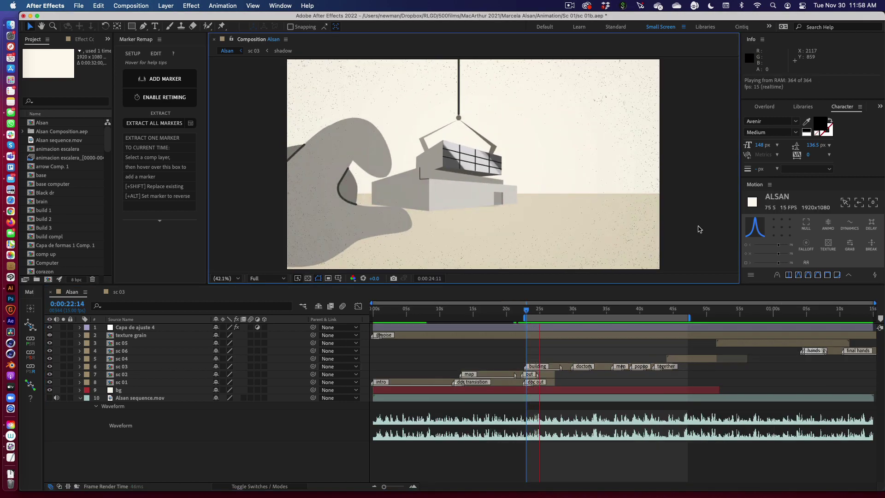